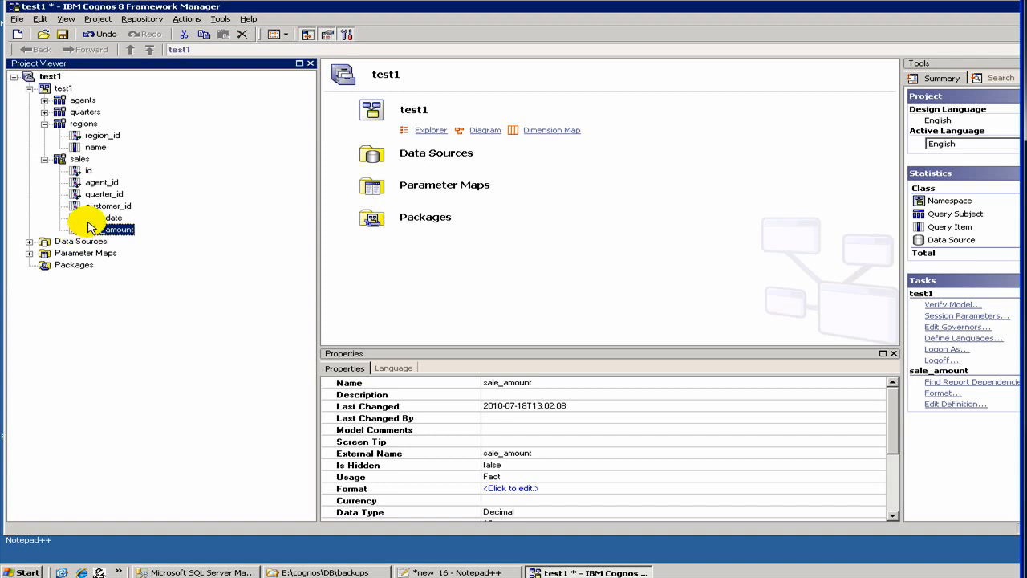
# - Review the properties of sale_date and sale_amount, and run a sample test of the sales query subject
pyautogui.click(90, 218)
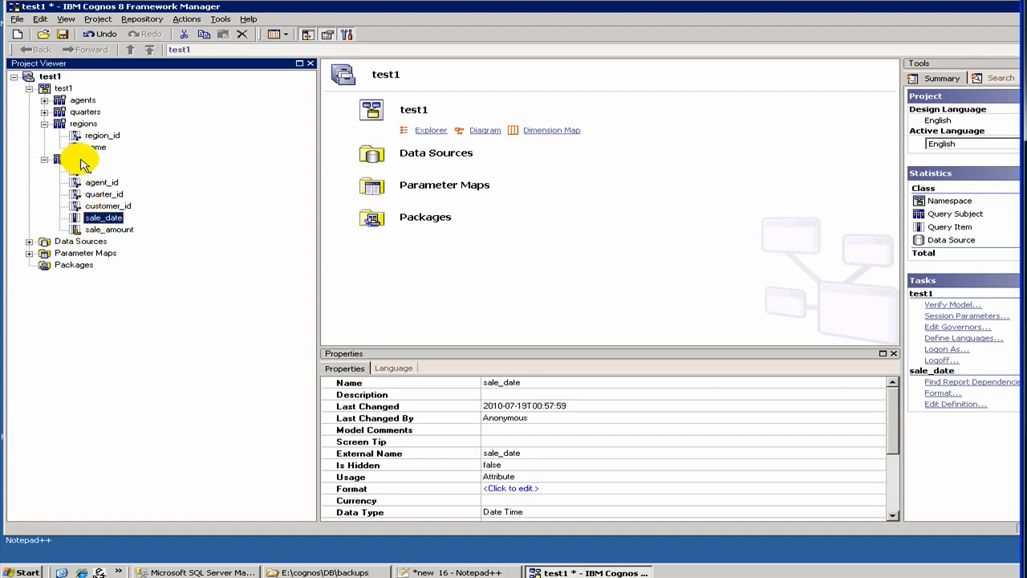
pyautogui.click(94, 230)
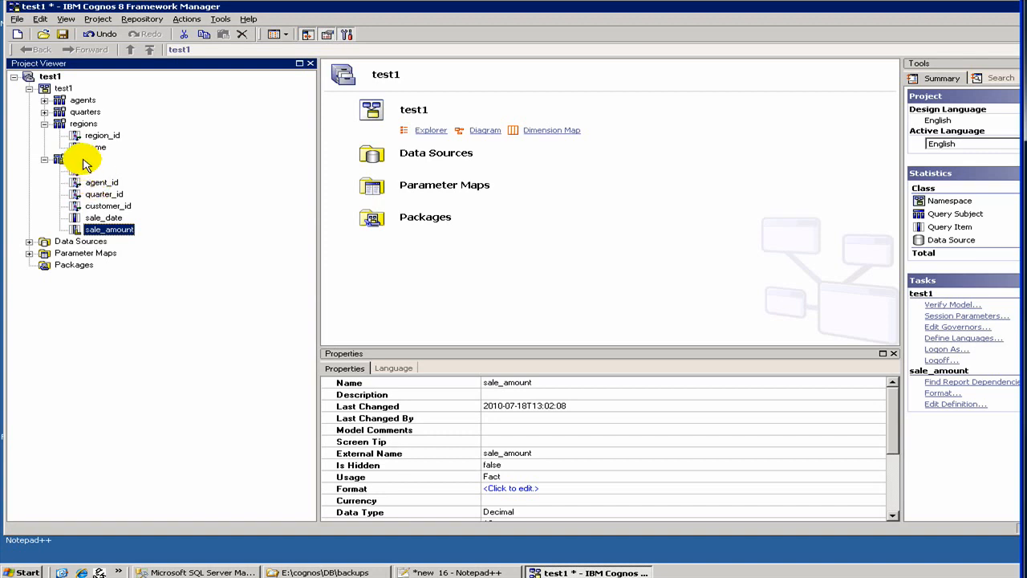
pyautogui.click(83, 159)
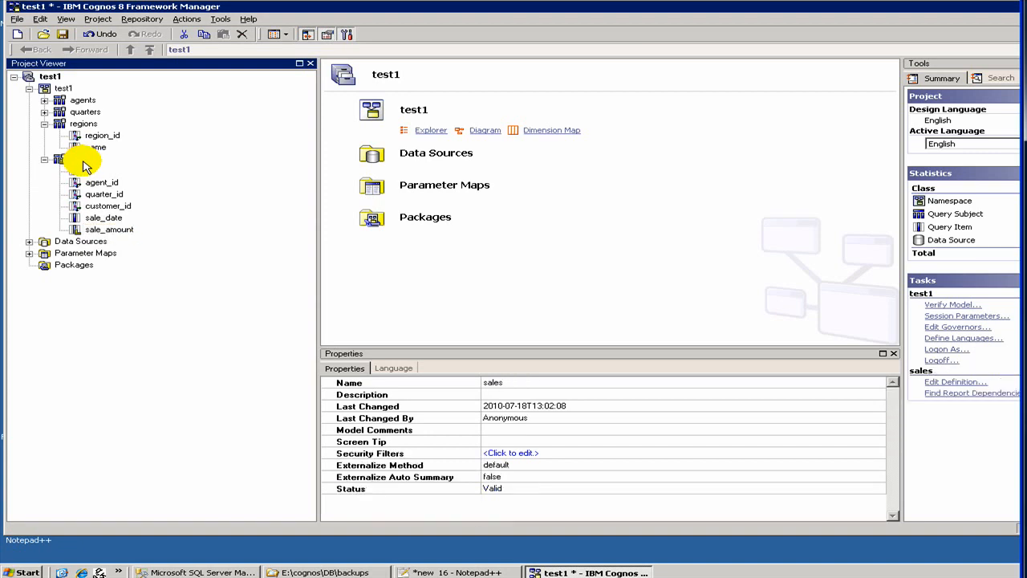
pyautogui.rightClick(84, 164)
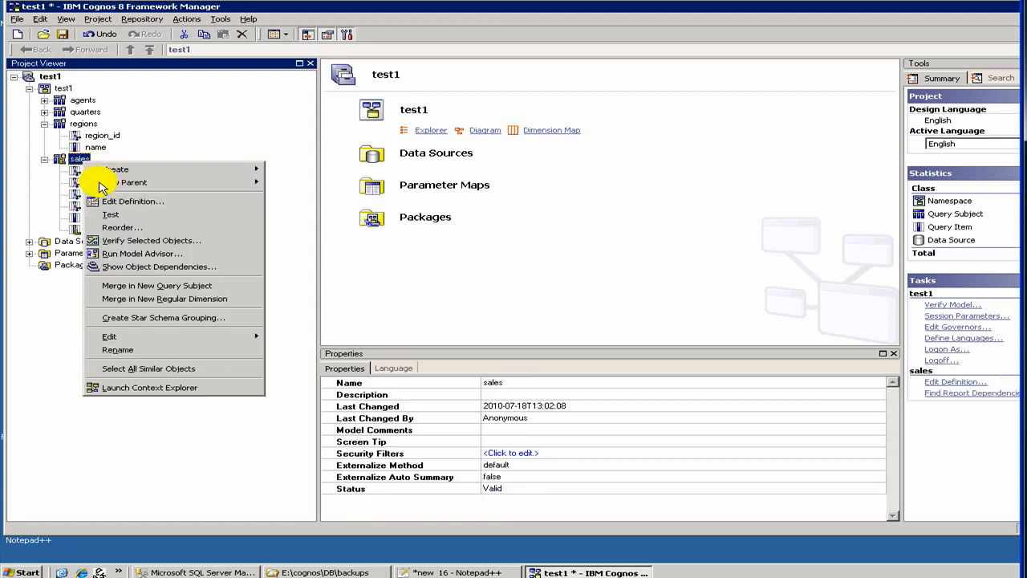
pyautogui.click(120, 219)
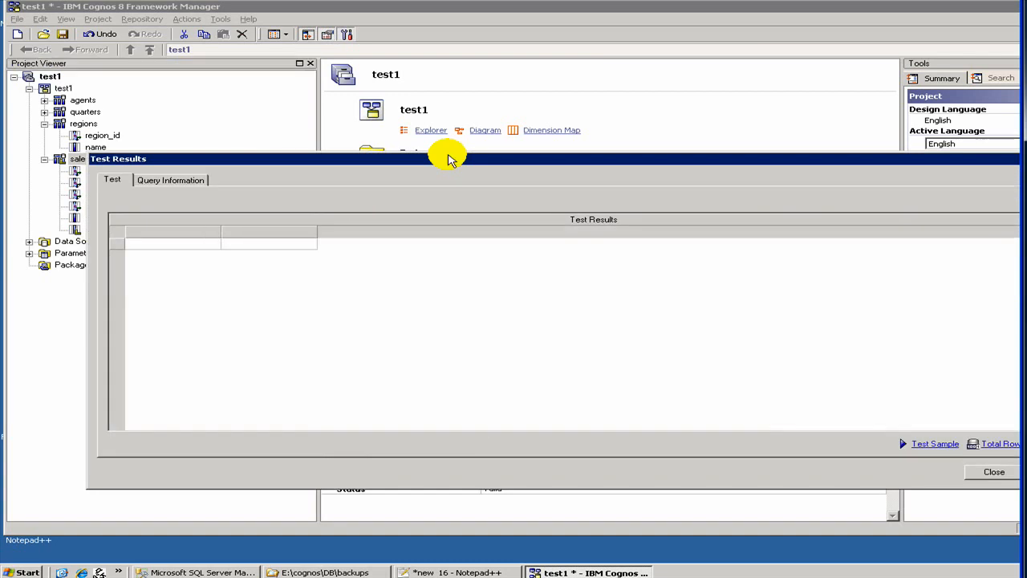
pyautogui.click(939, 446)
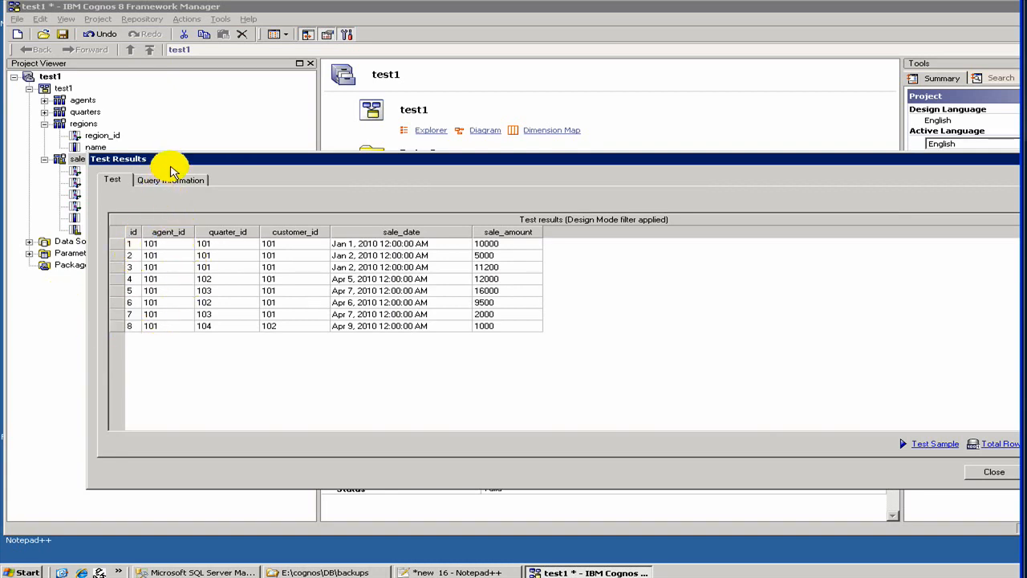
# - Count the total rows of the sales query subject, review the test options and close the test results
pyautogui.moveTo(168, 164); pyautogui.dragTo(136, 154)
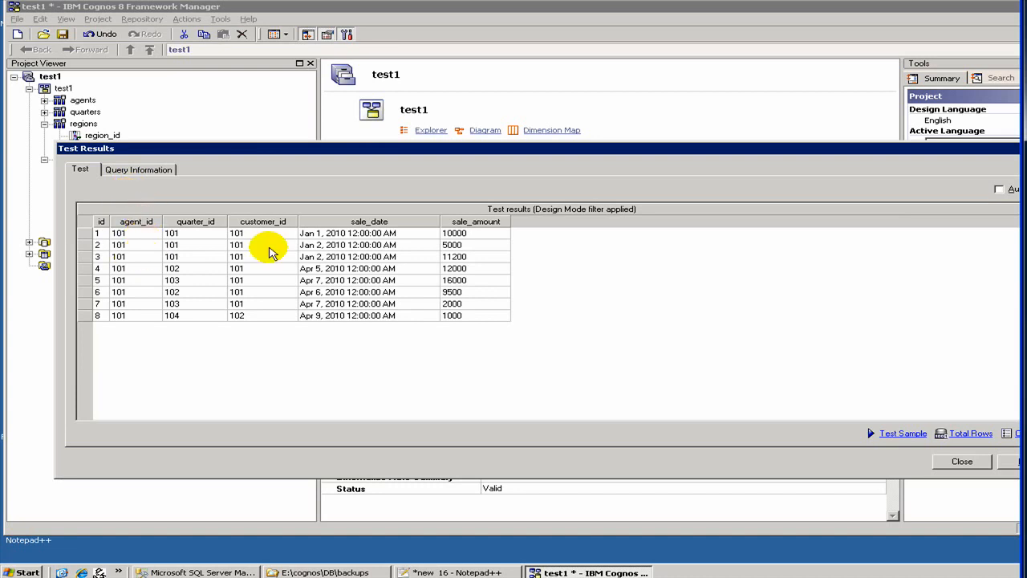
pyautogui.click(958, 437)
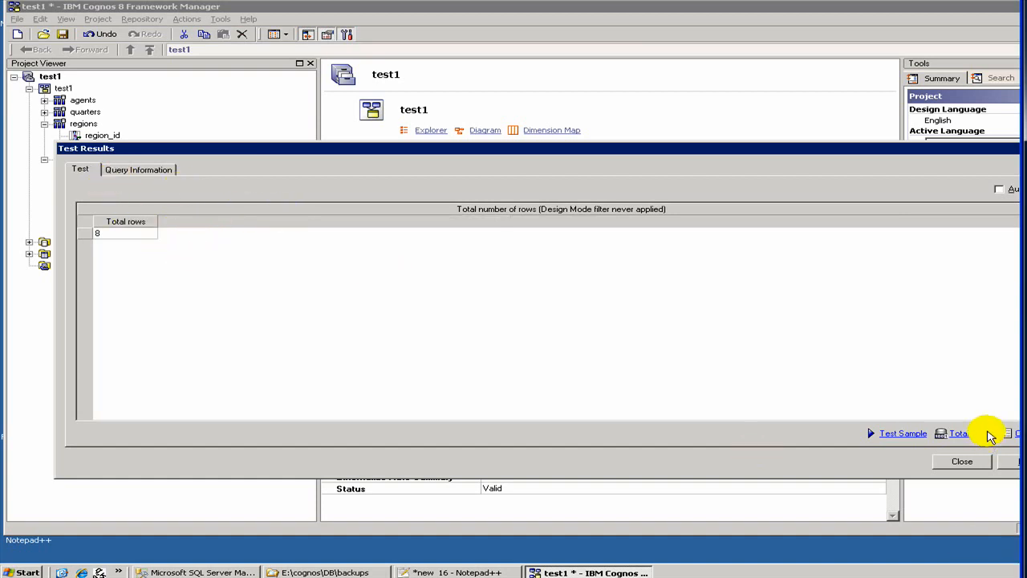
pyautogui.moveTo(732, 148); pyautogui.dragTo(683, 147)
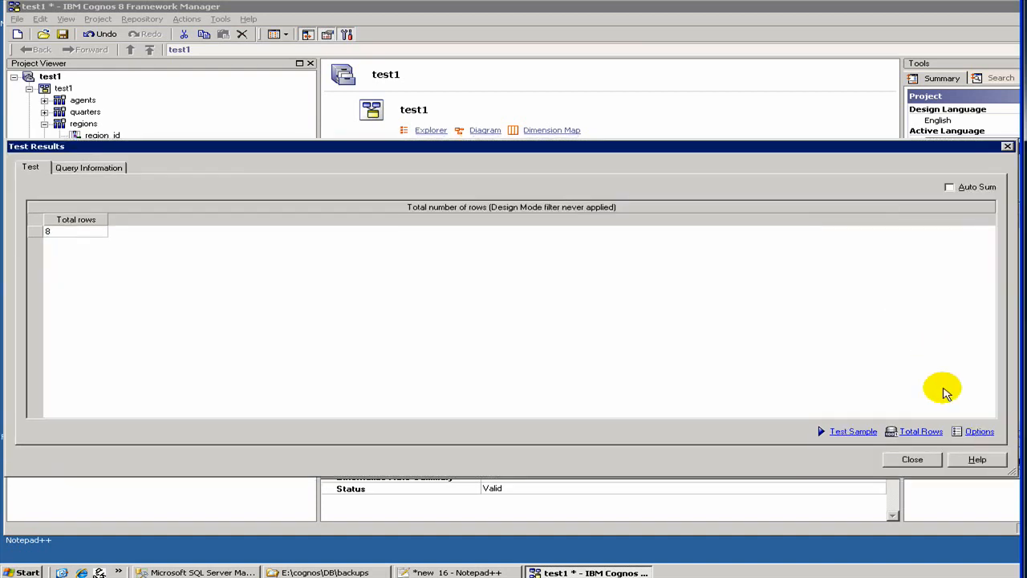
pyautogui.click(974, 431)
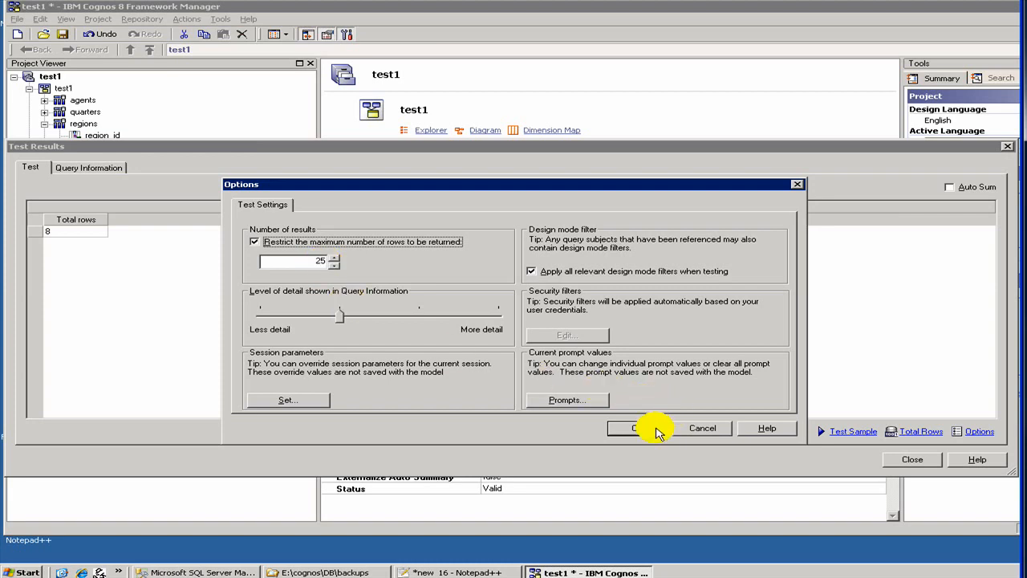
pyautogui.click(681, 426)
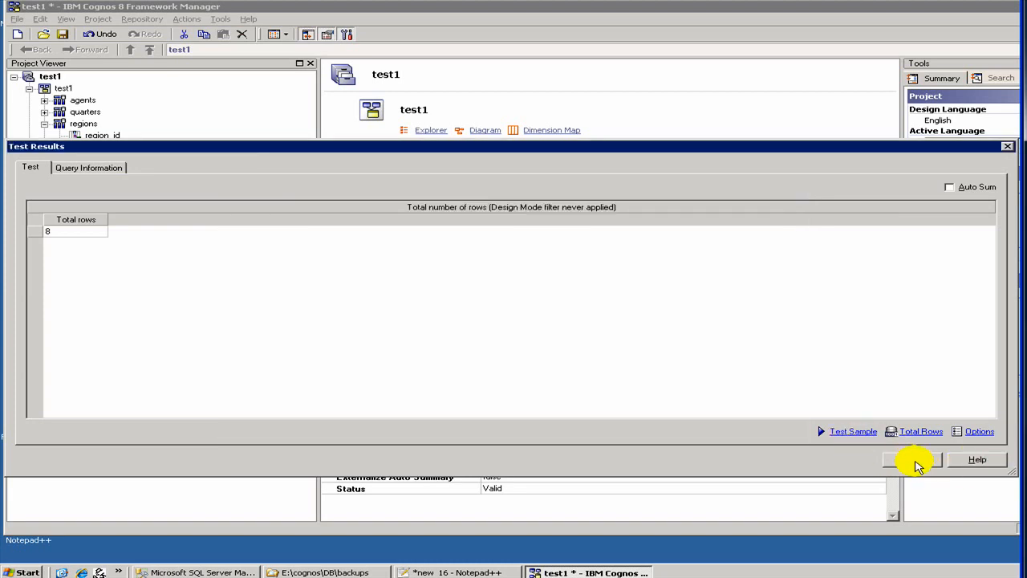
pyautogui.click(914, 460)
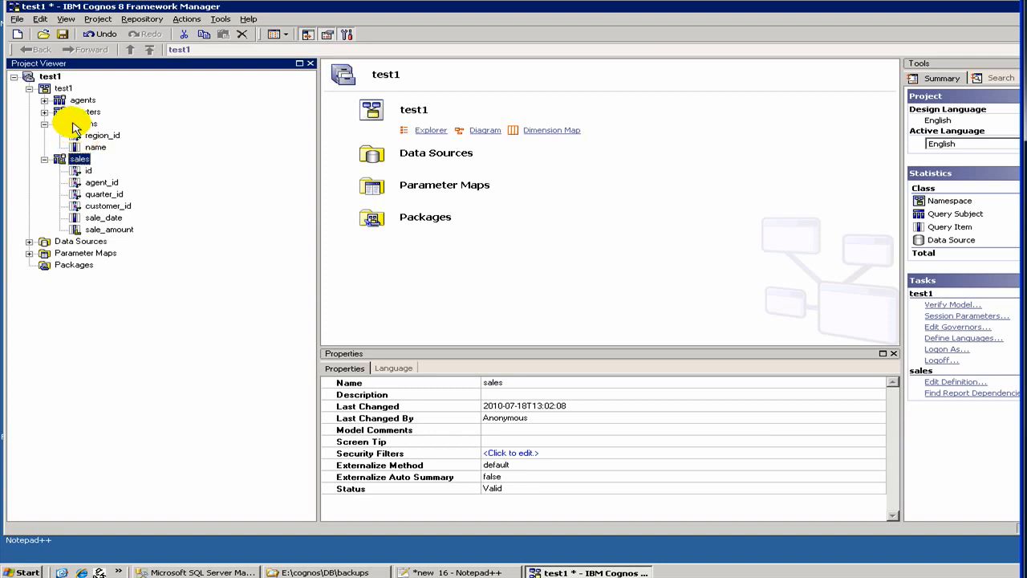
# - Create a relationship between agent_id in the agents query subject and agent_id in sales
pyautogui.click(44, 99)
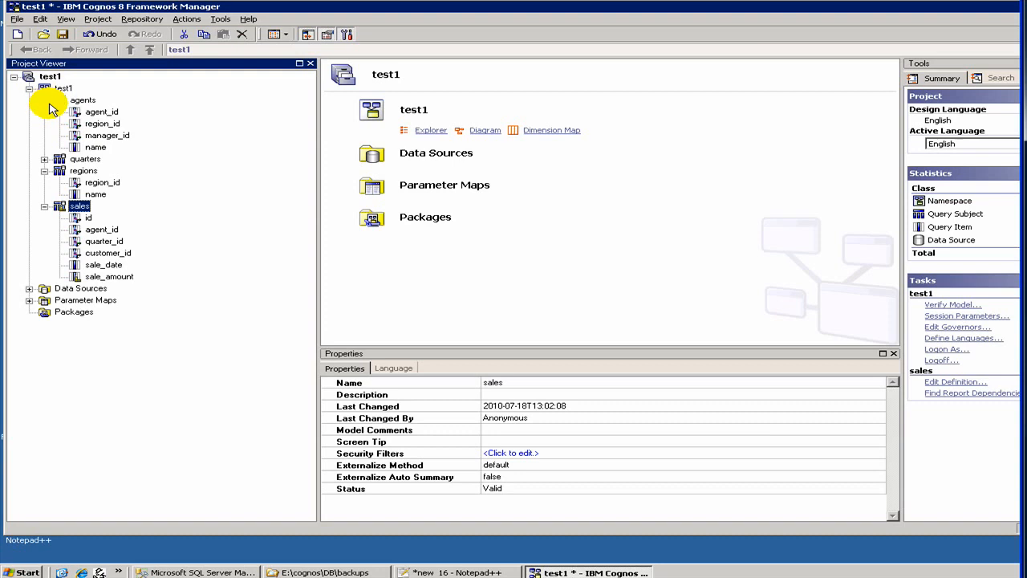
pyautogui.click(95, 112)
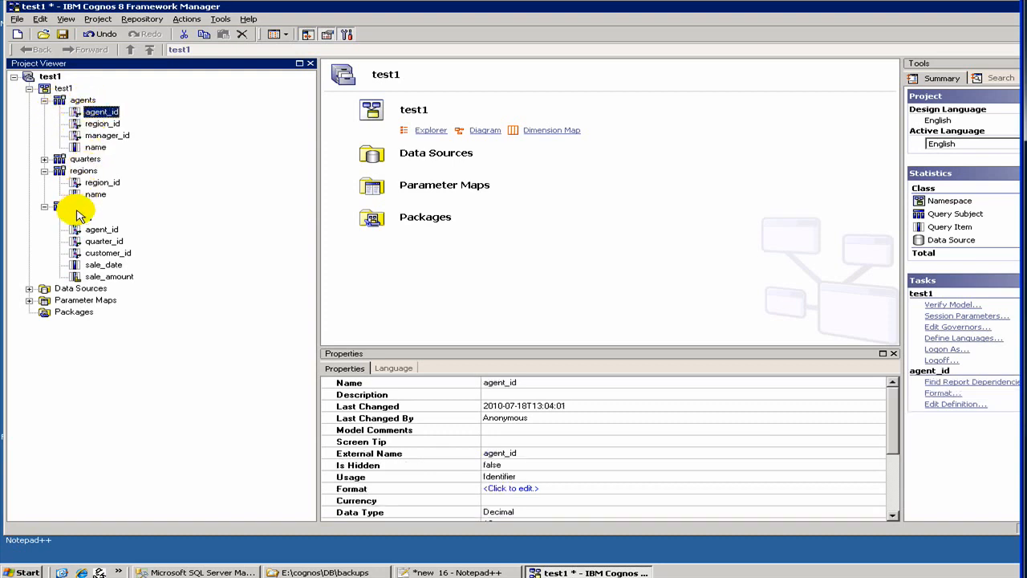
pyautogui.keyDown('ctrl'); pyautogui.click(90, 229); pyautogui.keyUp('ctrl')
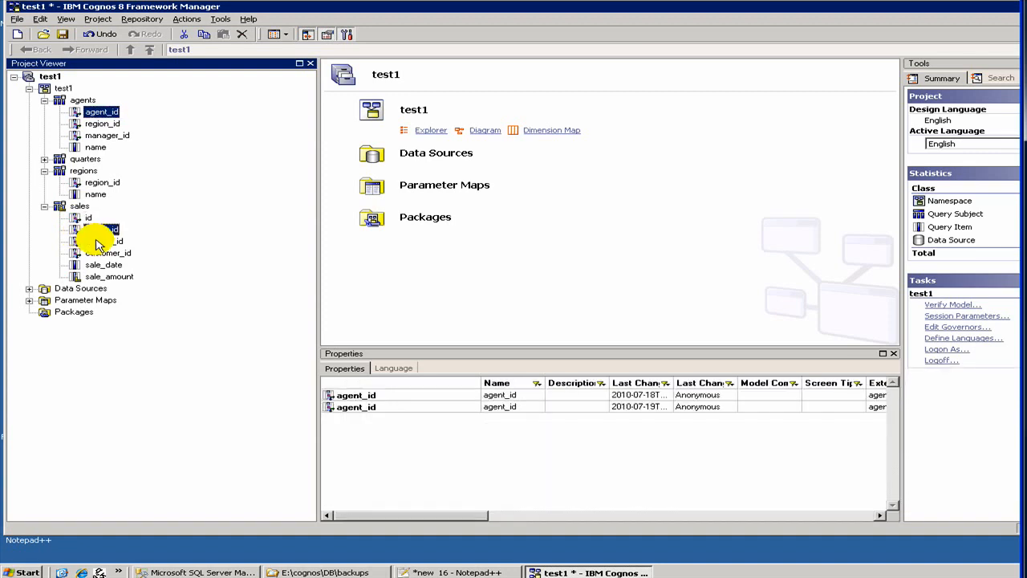
pyautogui.rightClick(111, 114)
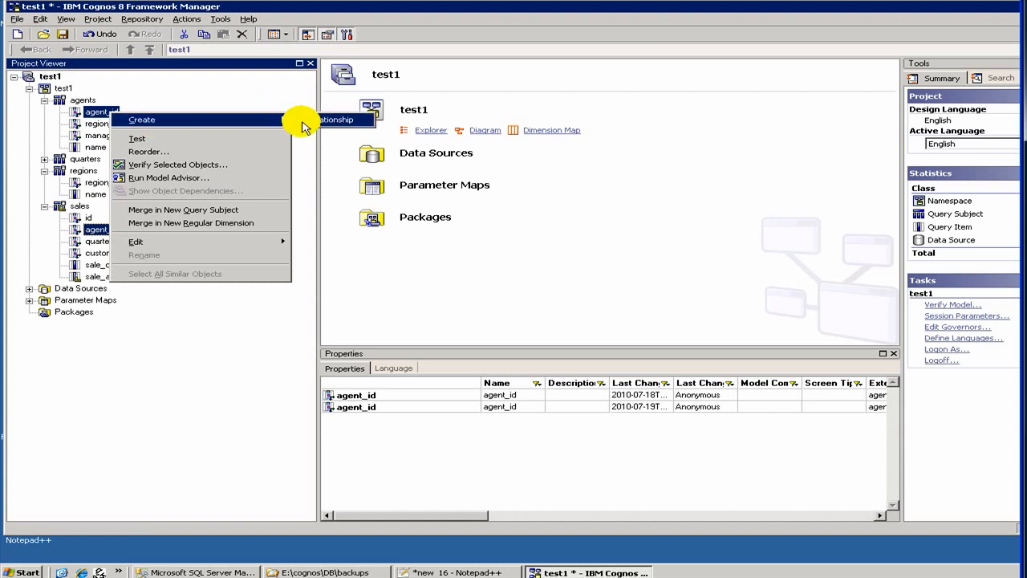
pyautogui.click(313, 119)
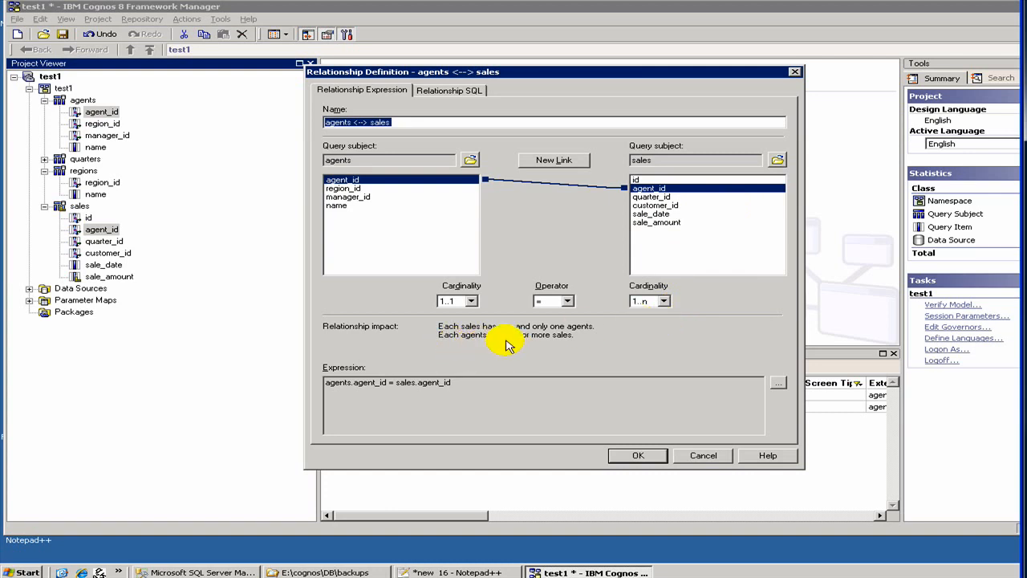
# - Set the sales-side cardinality of the agents–sales relationship to 0..n, with = as the operator
pyautogui.click(650, 301)
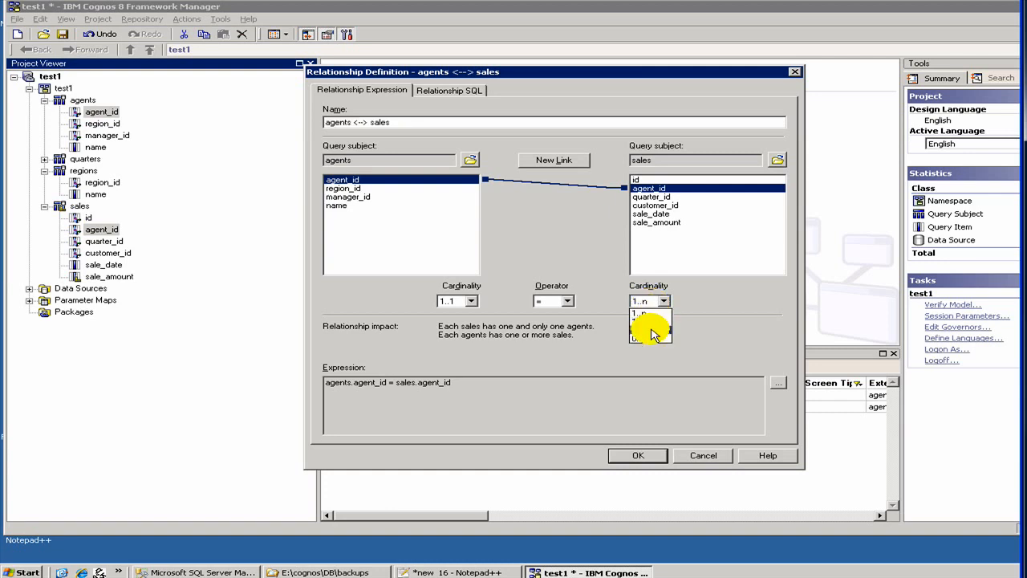
pyautogui.click(652, 329)
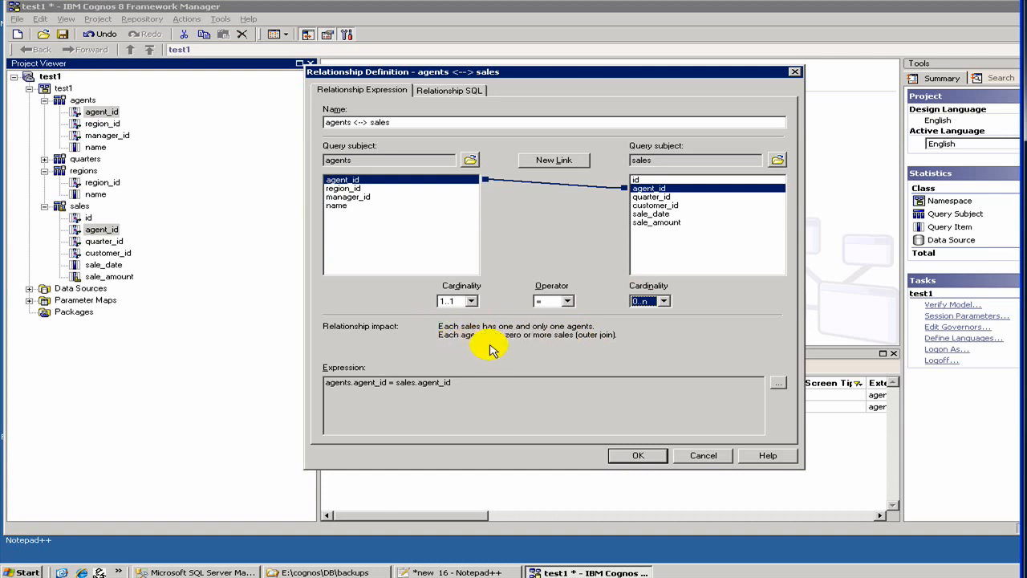
pyautogui.click(650, 305)
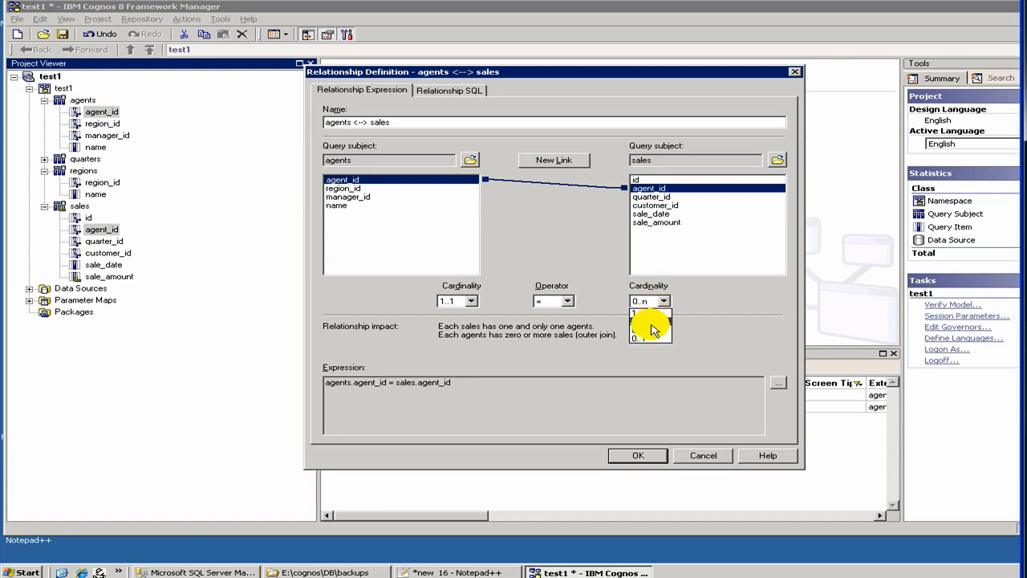
pyautogui.click(651, 335)
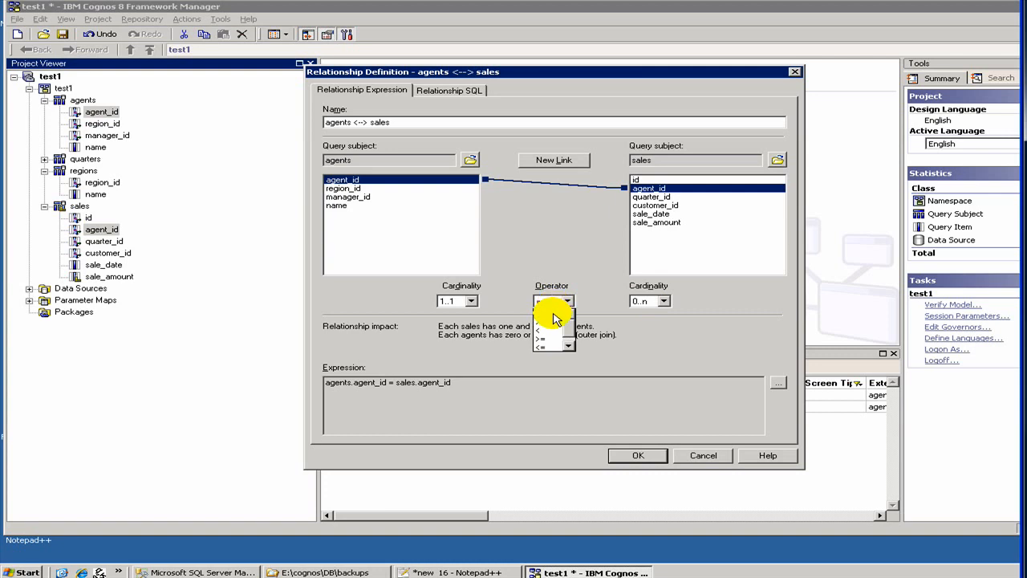
pyautogui.click(553, 319)
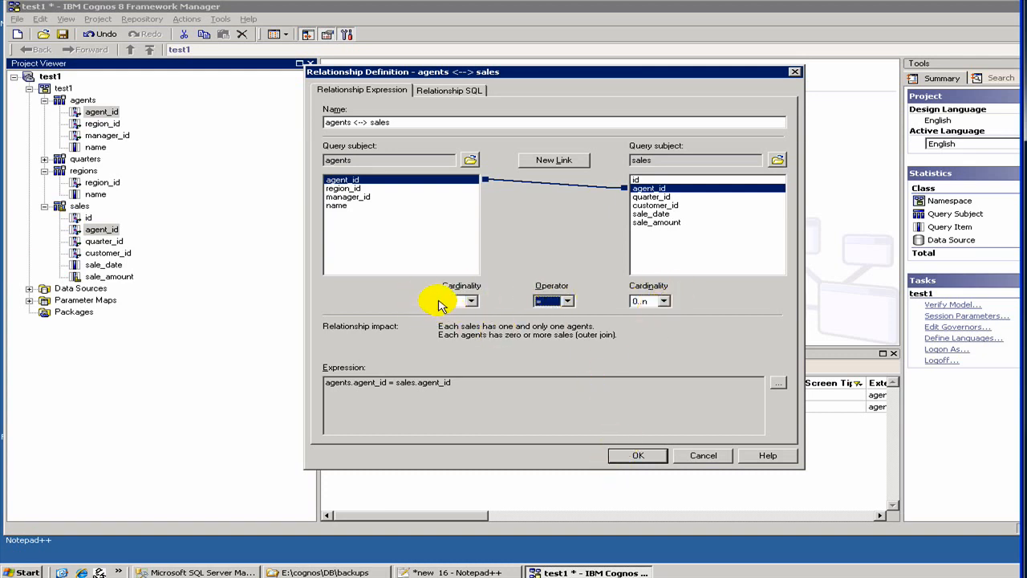
pyautogui.click(642, 456)
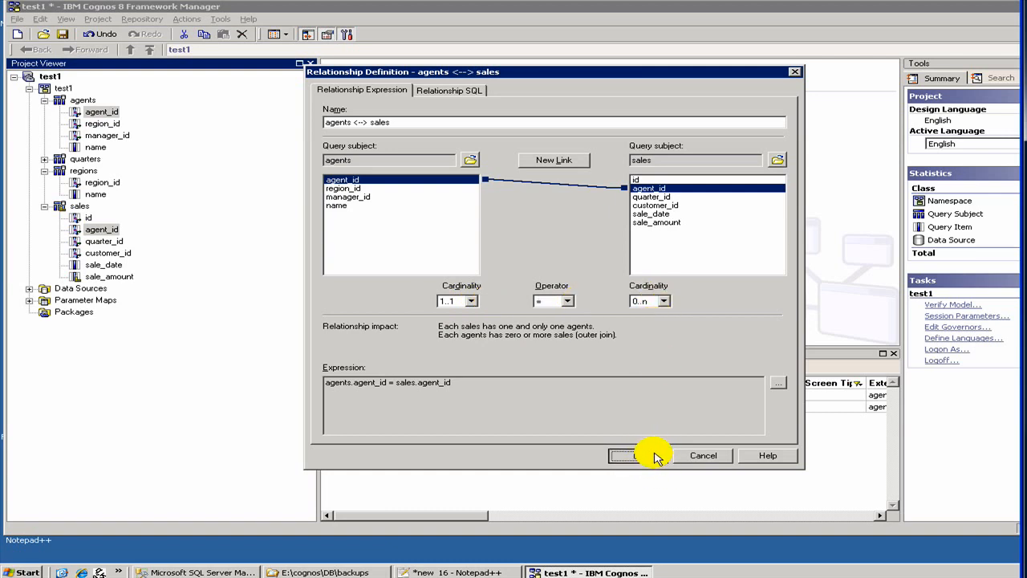
# - Examine the join type in the relationship's sample SQL and accept the agents–sales relationship definition
pyautogui.click(439, 91)
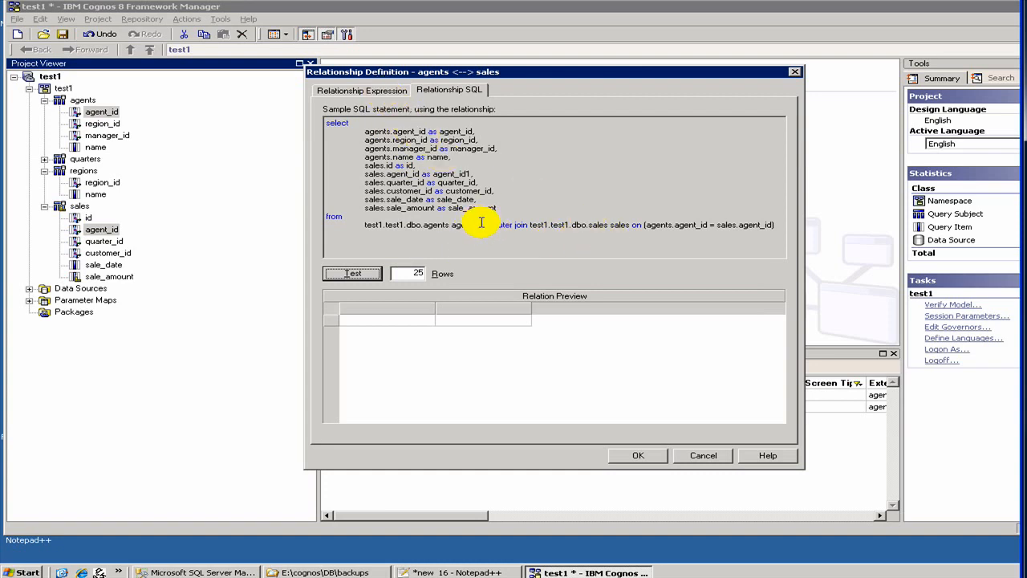
pyautogui.moveTo(482, 223); pyautogui.dragTo(530, 225)
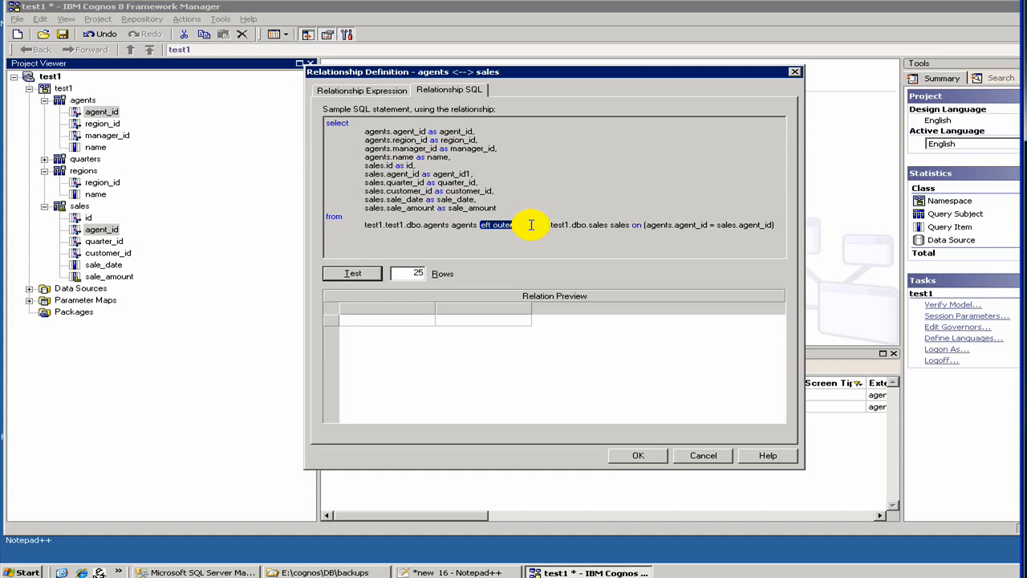
pyautogui.click(358, 93)
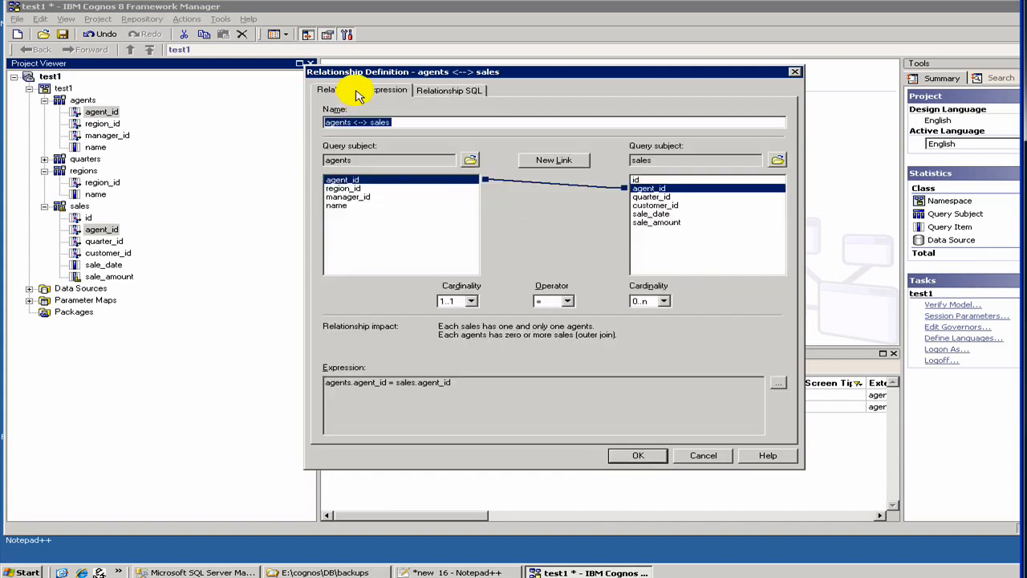
pyautogui.click(638, 456)
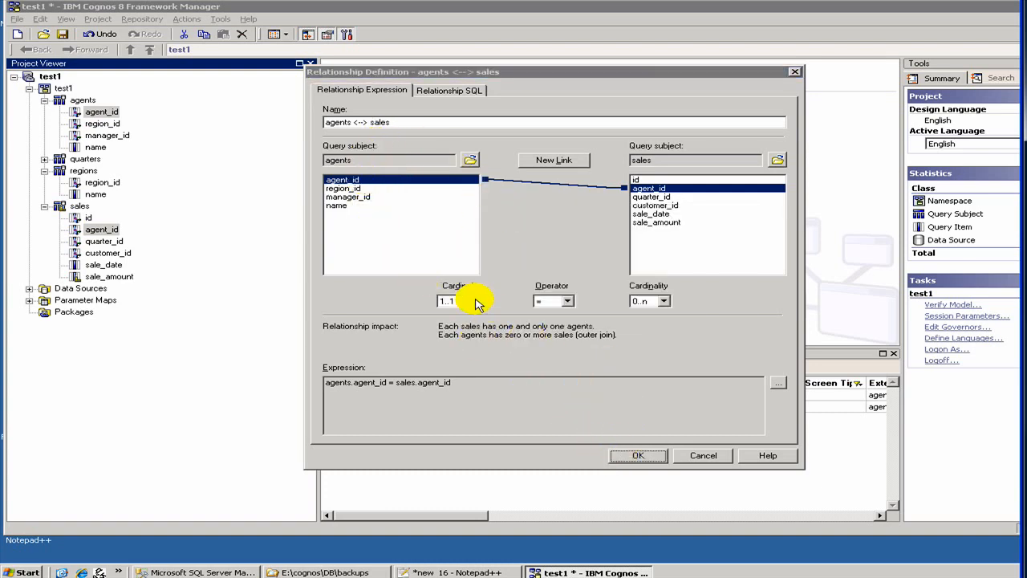
pyautogui.press('Return')
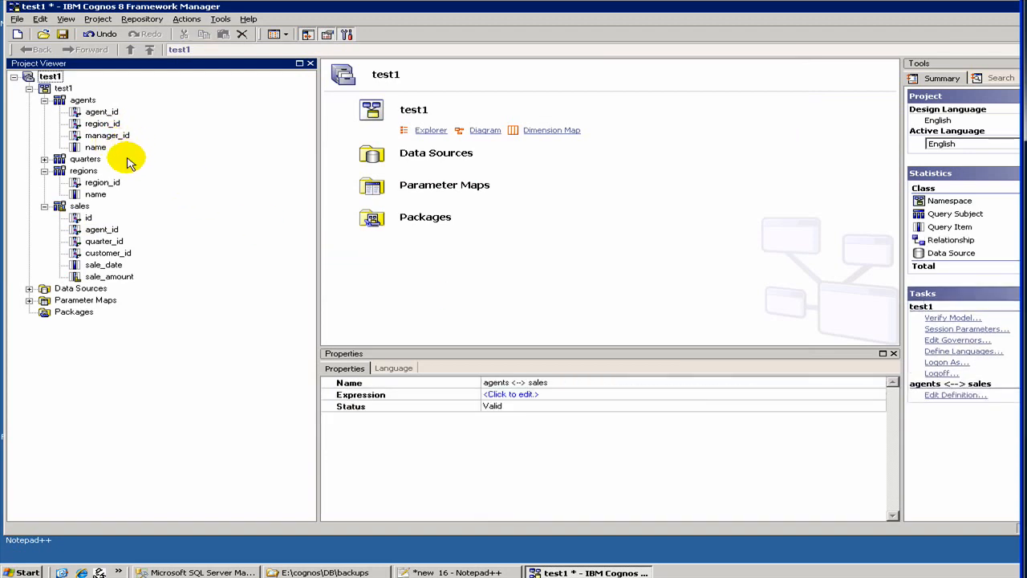
# - Run a sample test on agent_id and name from agents together with id, agent_id and sale_date from sales
pyautogui.click(87, 100)
pyautogui.click(101, 114)
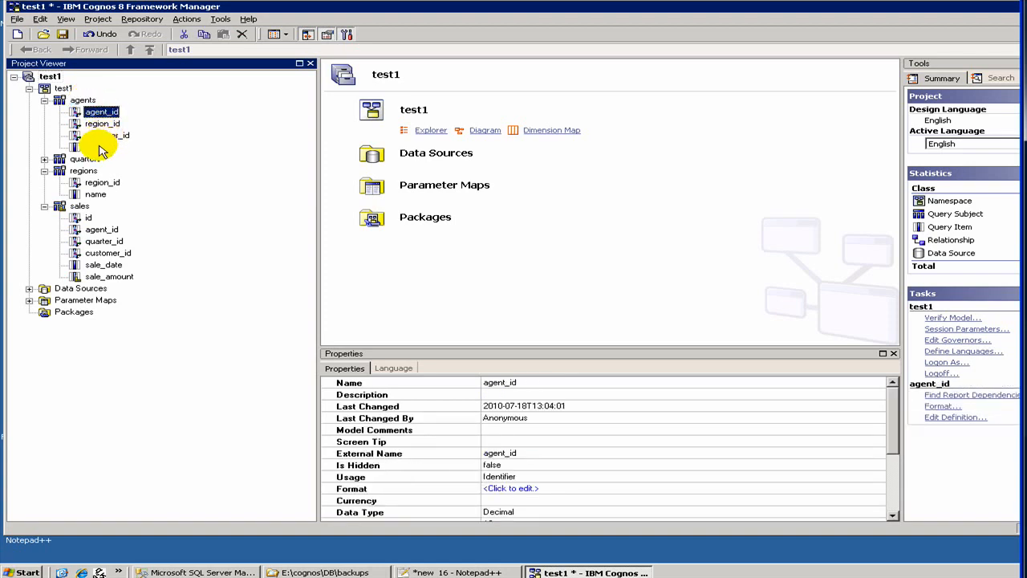
pyautogui.keyDown('ctrl'); pyautogui.click(98, 147); pyautogui.keyUp('ctrl')
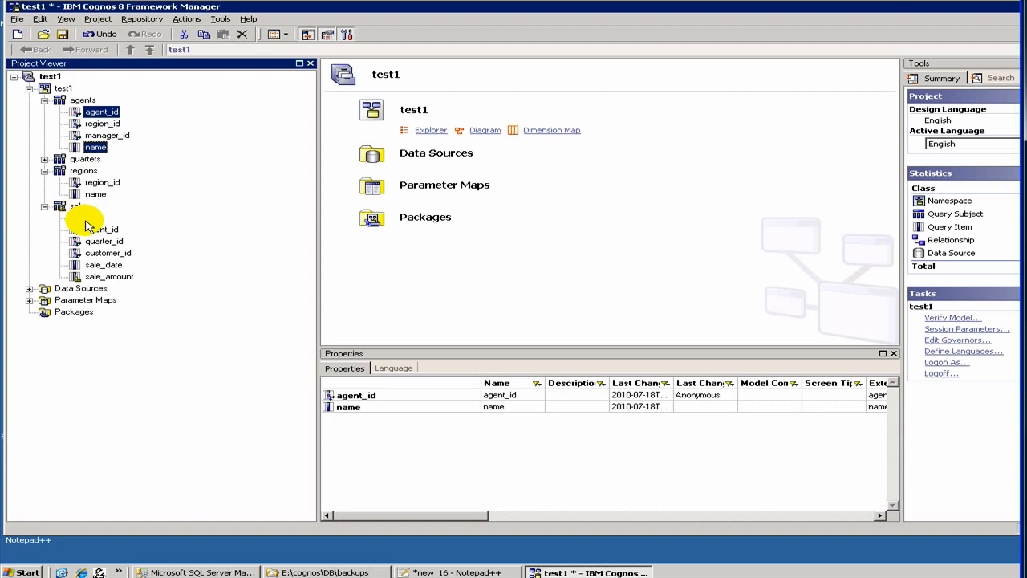
pyautogui.keyDown('ctrl'); pyautogui.click(89, 218); pyautogui.keyUp('ctrl')
pyautogui.keyDown('ctrl'); pyautogui.click(89, 230); pyautogui.keyUp('ctrl')
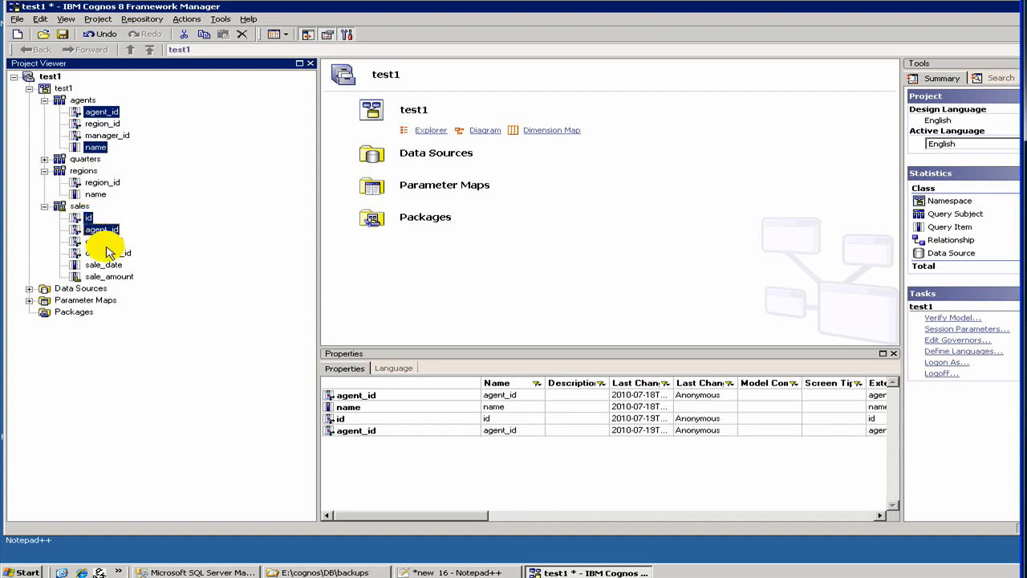
pyautogui.keyDown('ctrl'); pyautogui.click(102, 264); pyautogui.keyUp('ctrl')
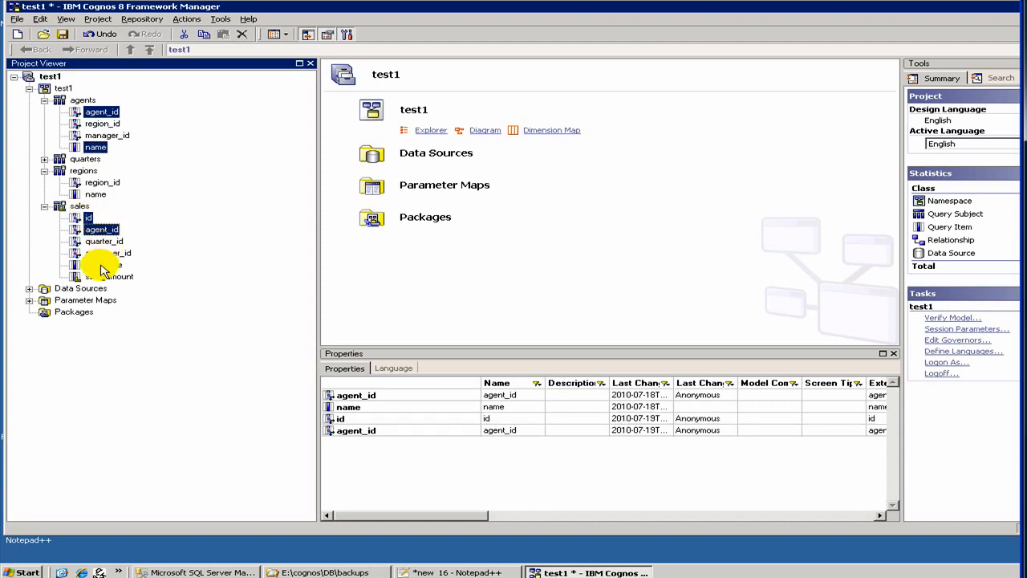
pyautogui.rightClick(103, 111)
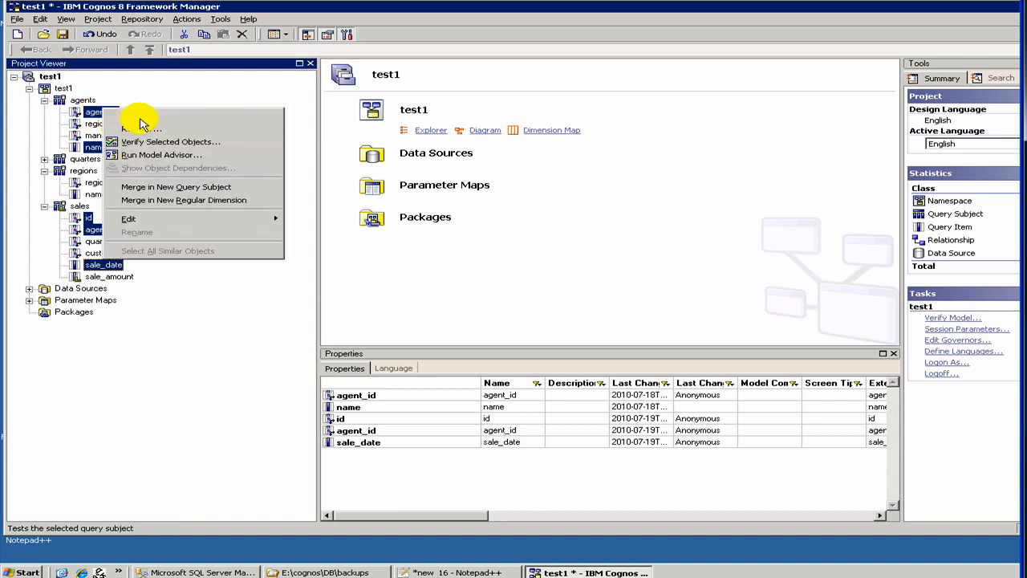
pyautogui.click(141, 121)
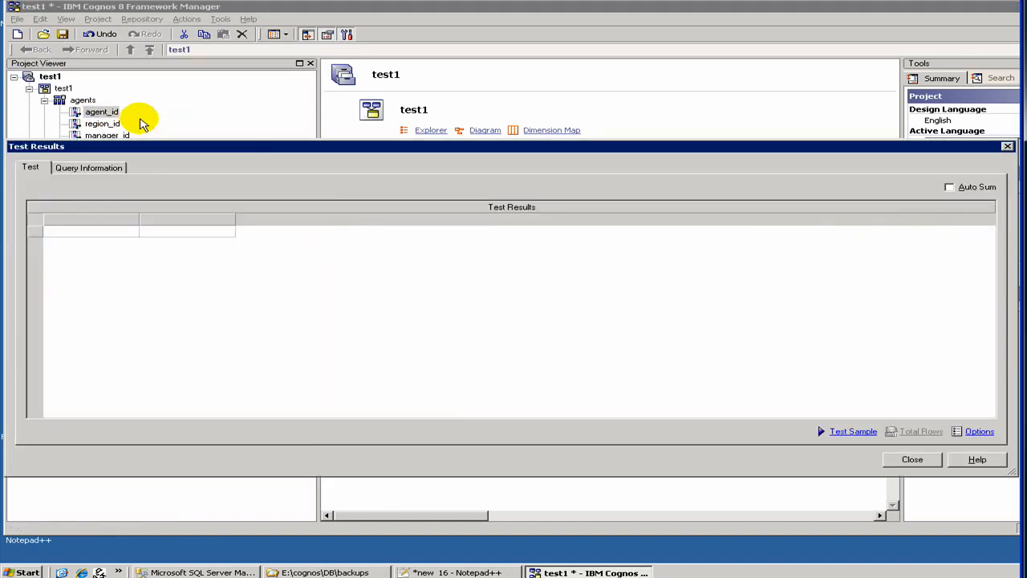
pyautogui.click(848, 432)
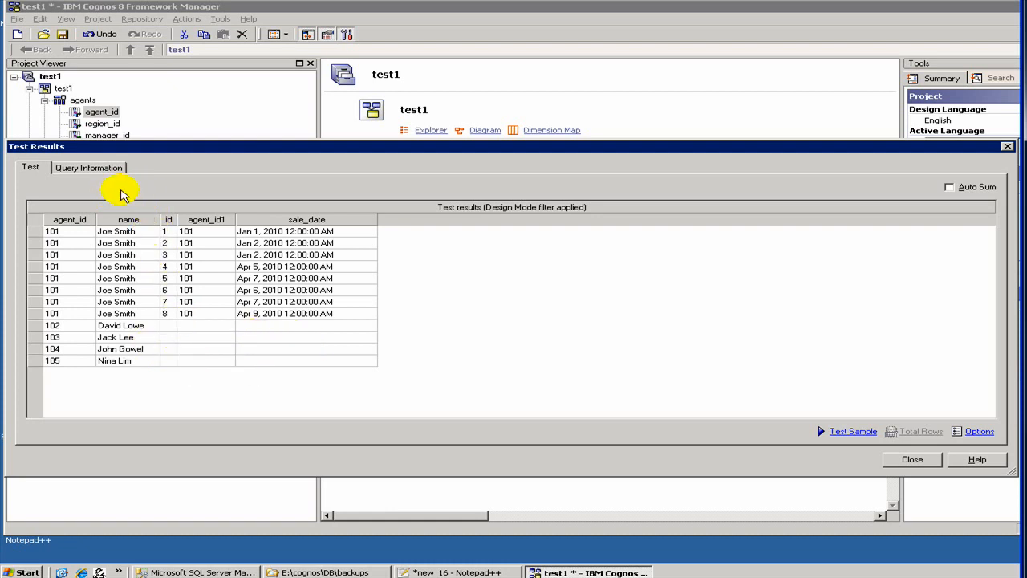
# - Examine the Cognos SQL and native SQL behind the agents–sales test query, then close the test results
pyautogui.click(99, 170)
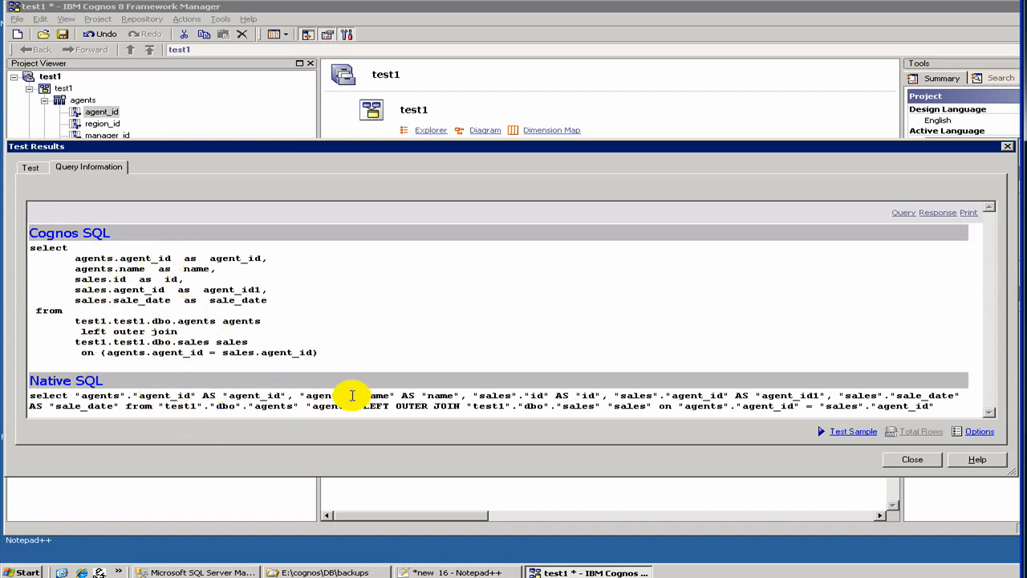
pyautogui.click(907, 464)
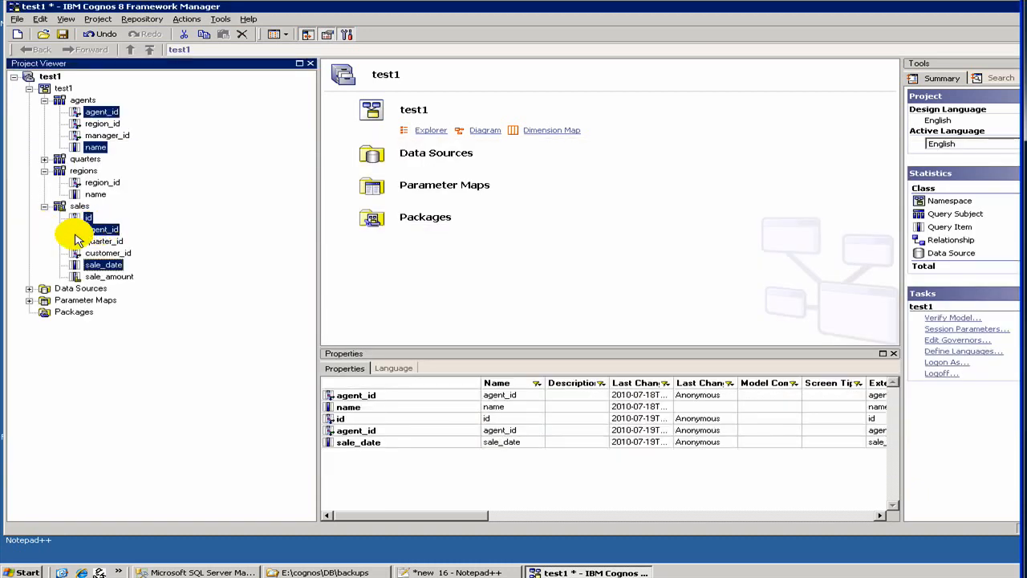
# - Create a relationship between region_id in the regions query subject and region_id in agents
pyautogui.click(106, 184)
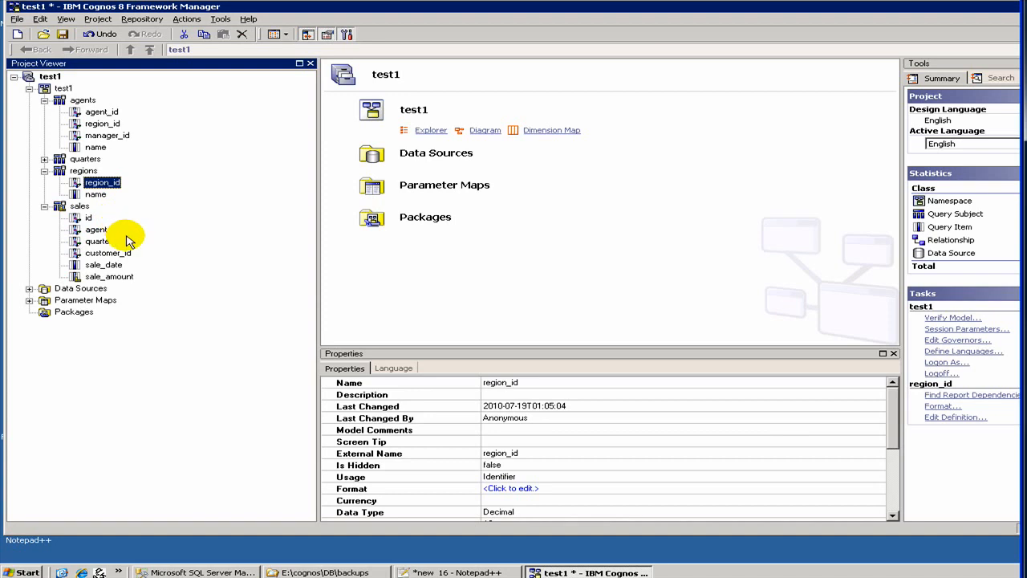
pyautogui.keyDown('ctrl'); pyautogui.click(107, 124); pyautogui.keyUp('ctrl')
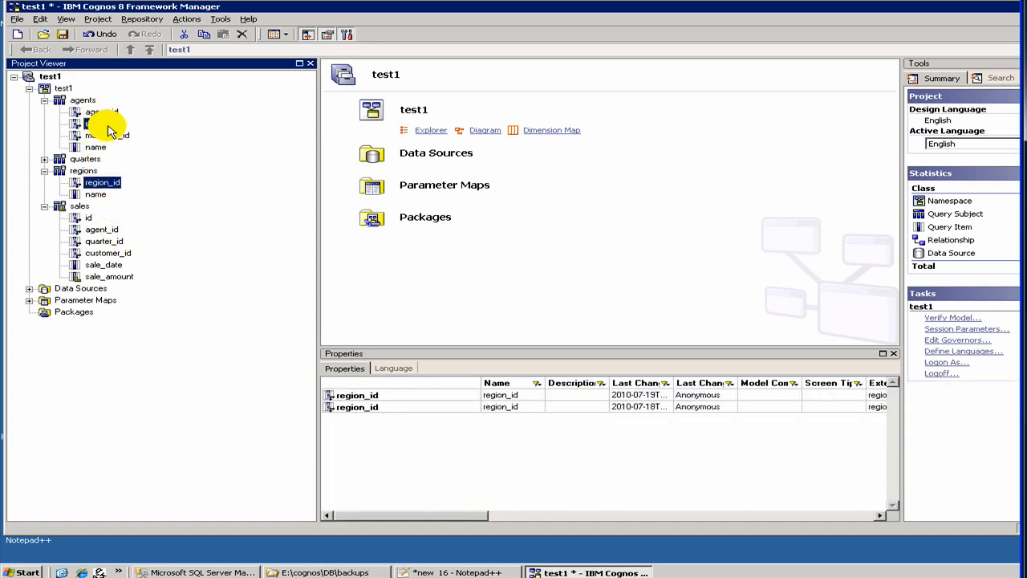
pyautogui.rightClick(108, 126)
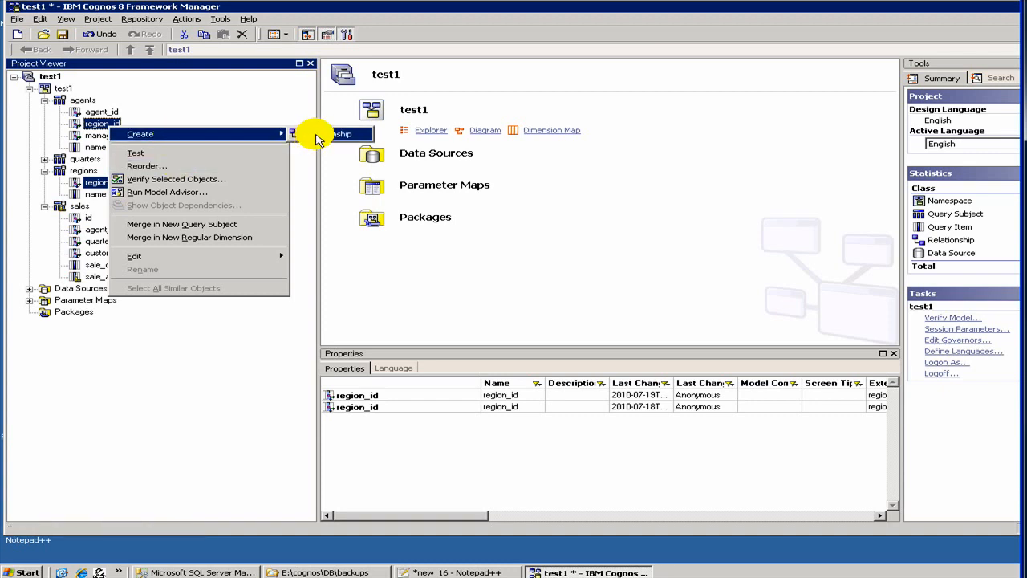
pyautogui.click(310, 136)
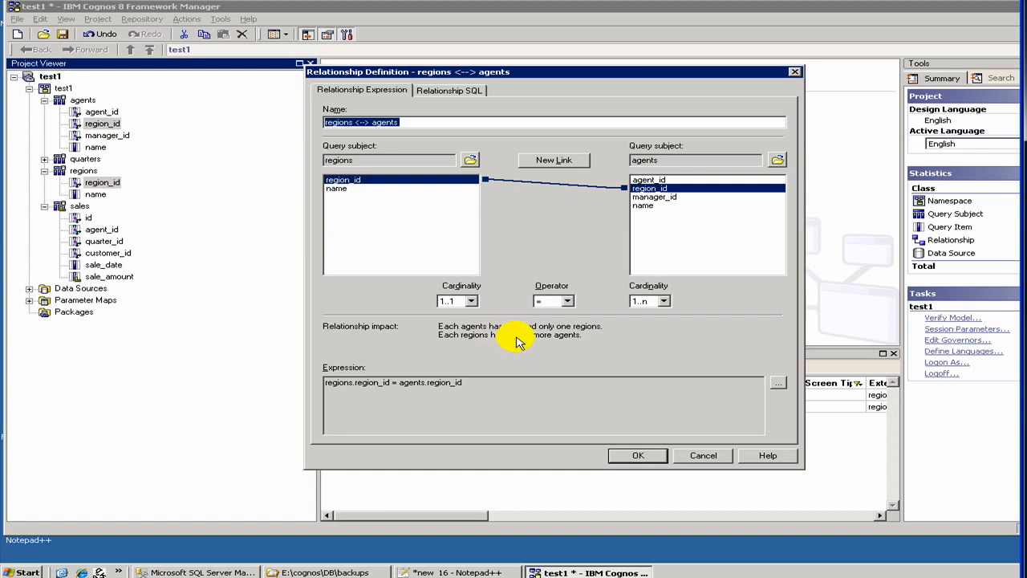
# - Set the agents-side cardinality of the regions–agents relationship to 0..n and accept the definition
pyautogui.click(635, 302)
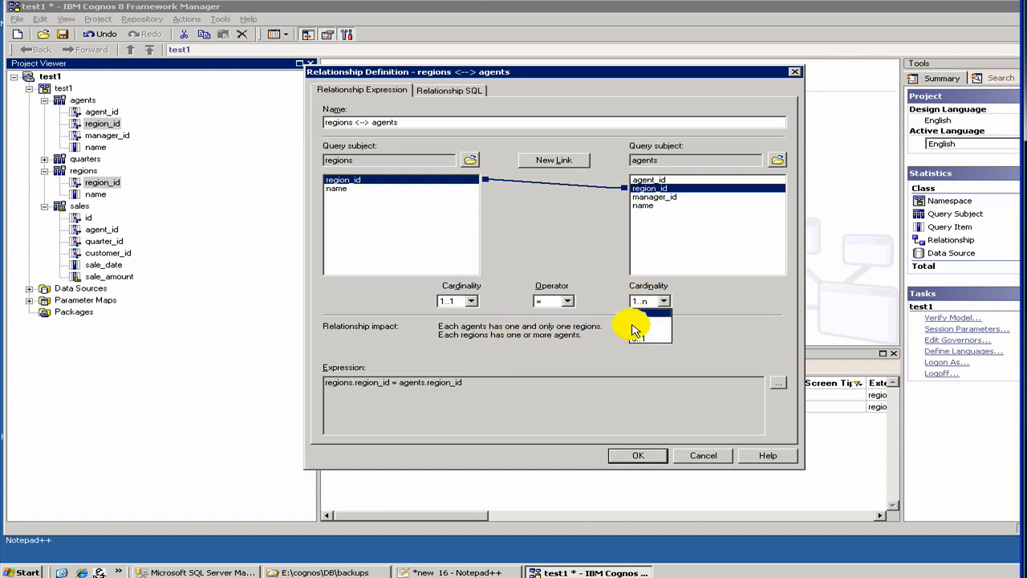
pyautogui.click(638, 329)
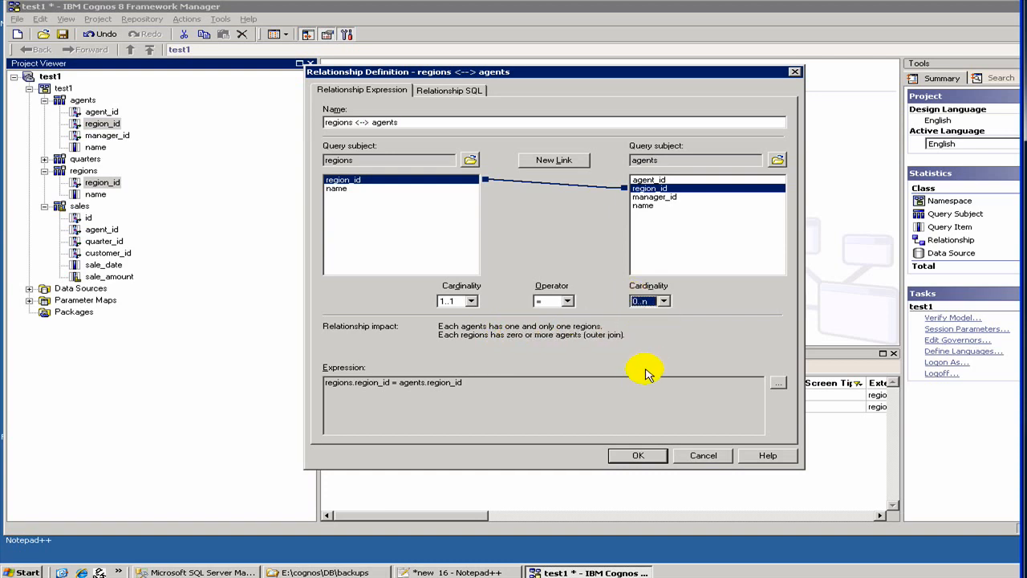
pyautogui.click(631, 458)
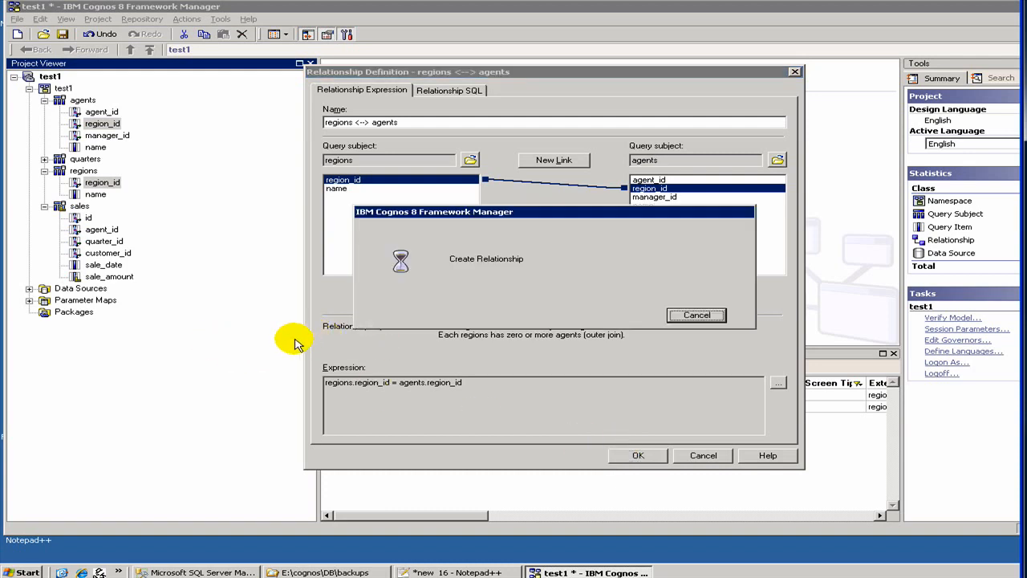
pyautogui.click(660, 456)
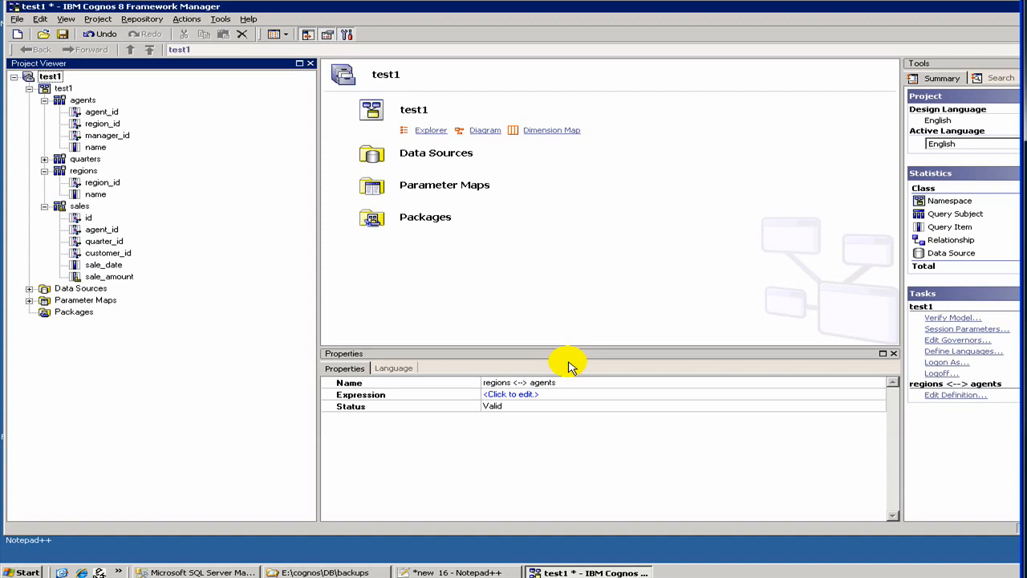
# - Show the contents of the test1 namespace and inspect the properties of the agents–sales and regions–agents relationships
pyautogui.click(60, 90)
pyautogui.doubleClick(50, 91)
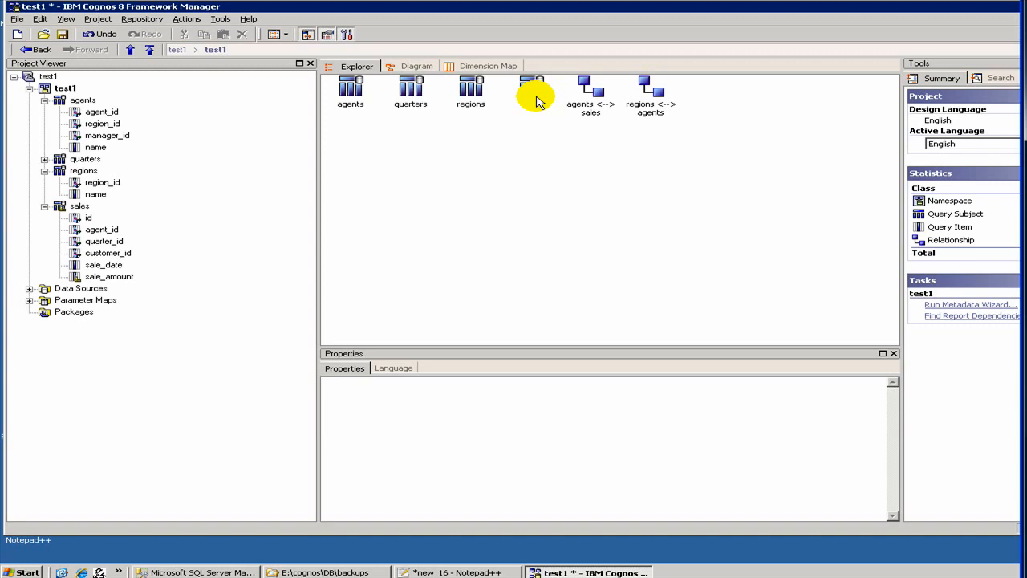
pyautogui.click(599, 95)
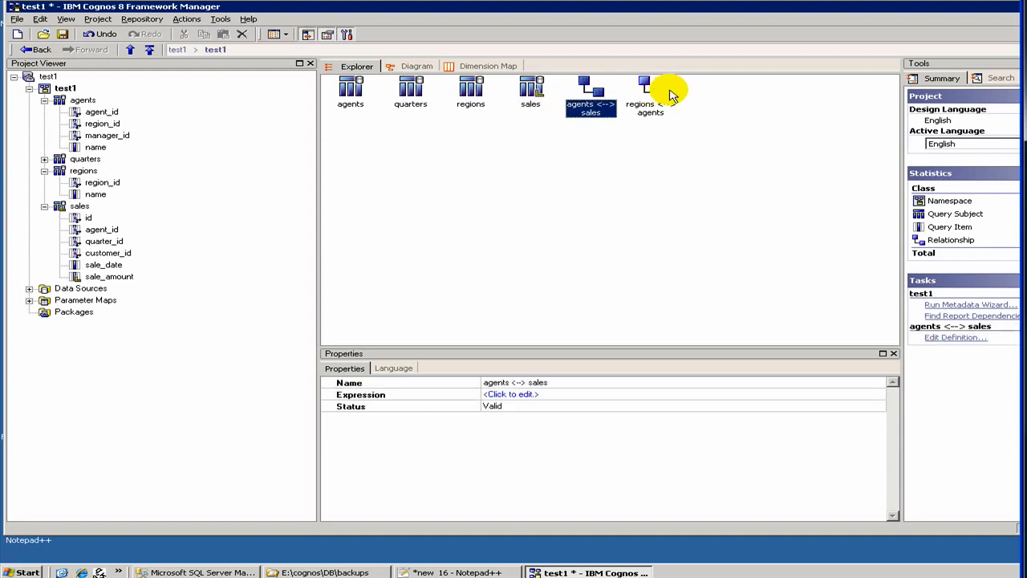
pyautogui.click(670, 95)
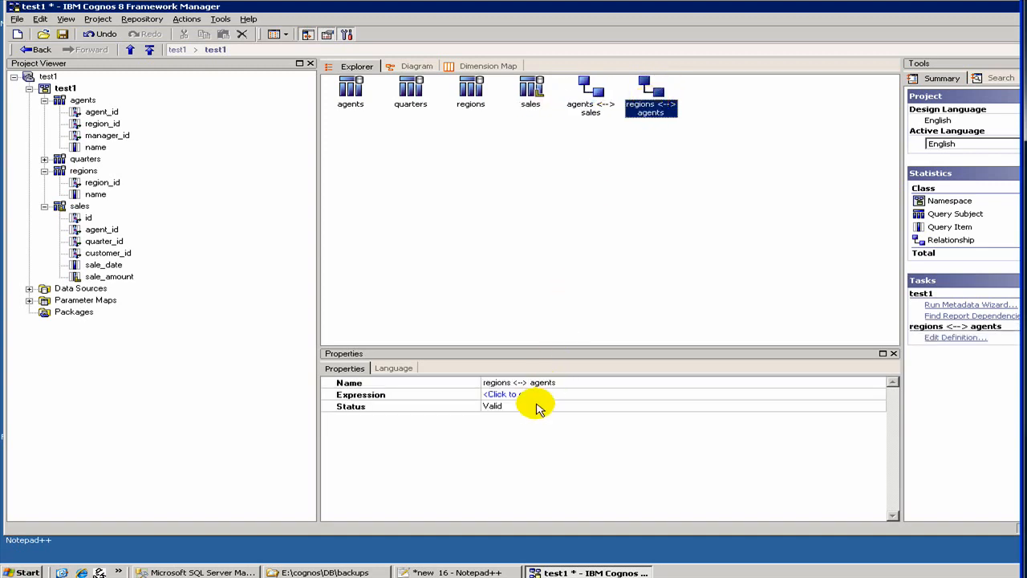